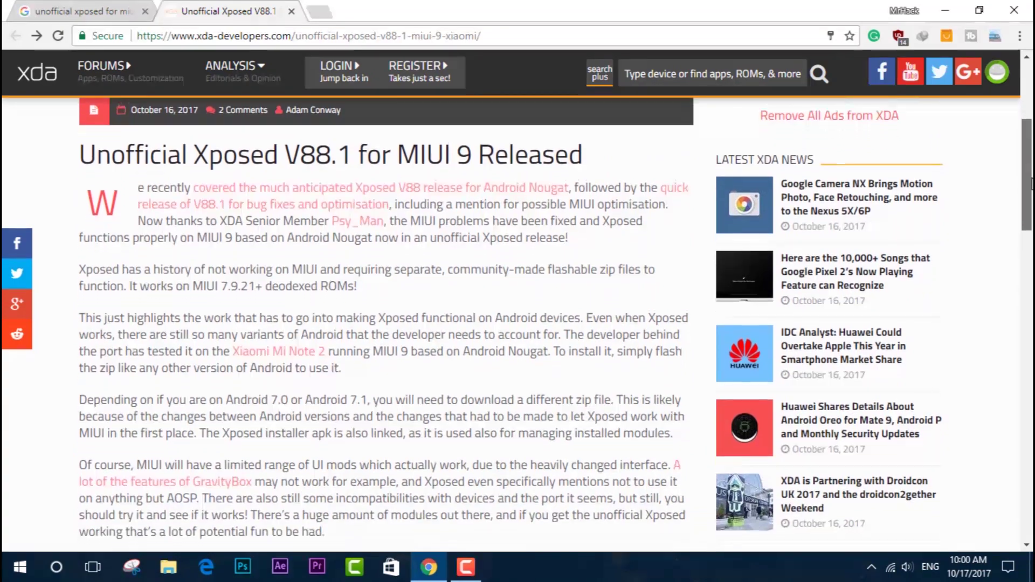
scroll(518, 324, down, 1)
scroll(518, 324, down, 1)
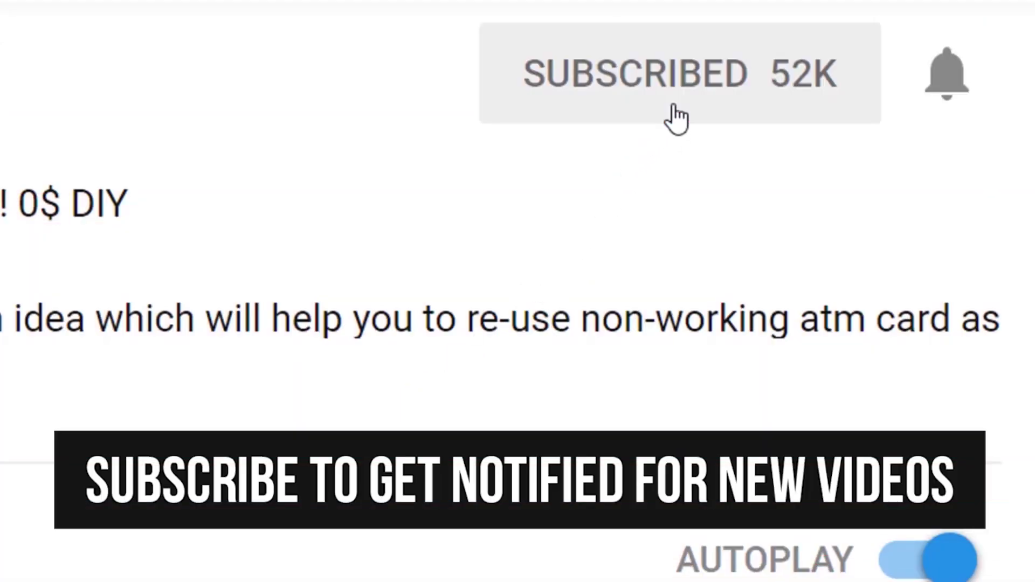
click(951, 54)
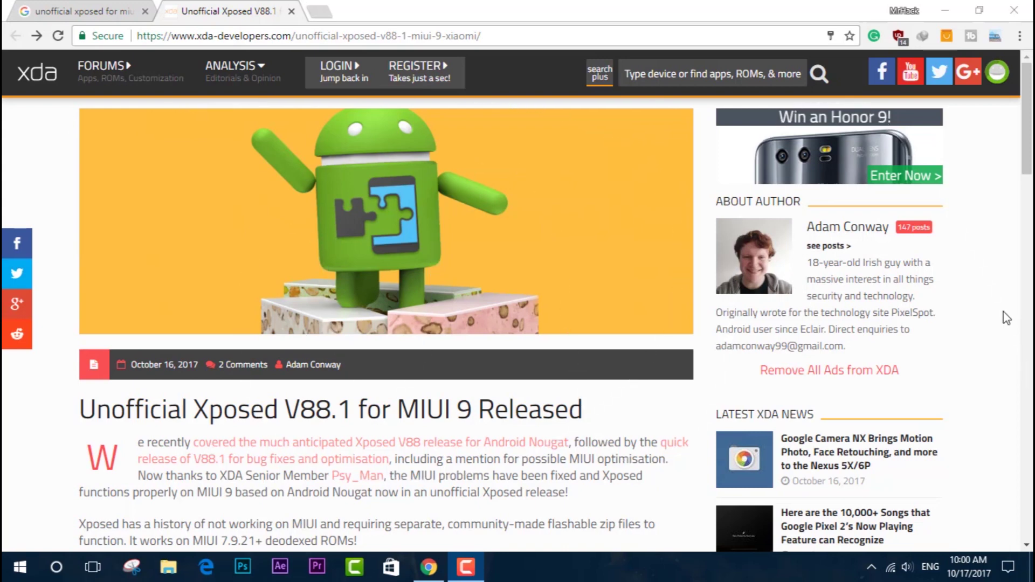
drag(1027, 134, 1031, 200)
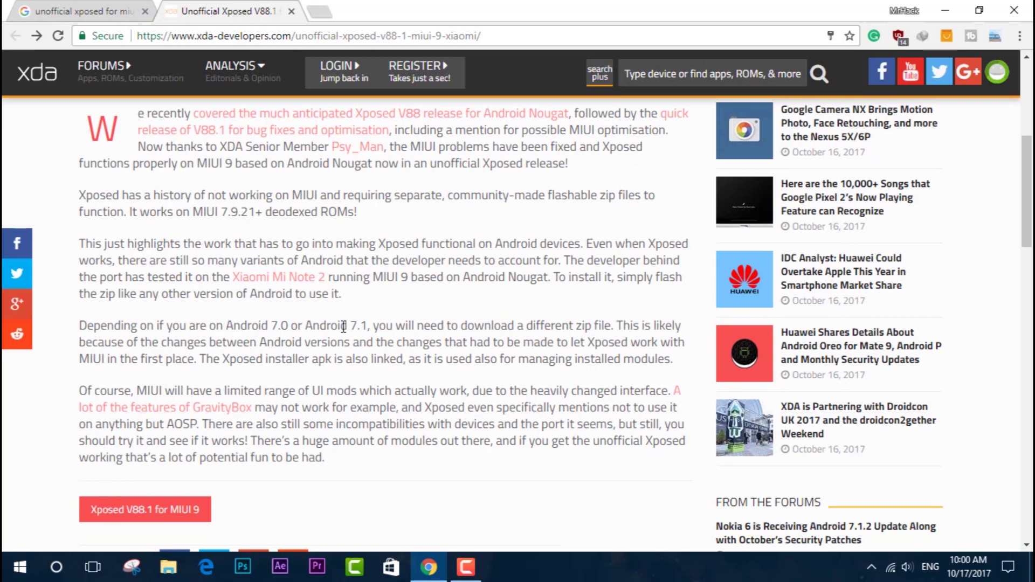
Highlight the 'Android 7.0 or Android 7.1' note and open the Xposed V88.1 for MIUI 9 thread
drag(226, 326, 371, 325)
click(176, 518)
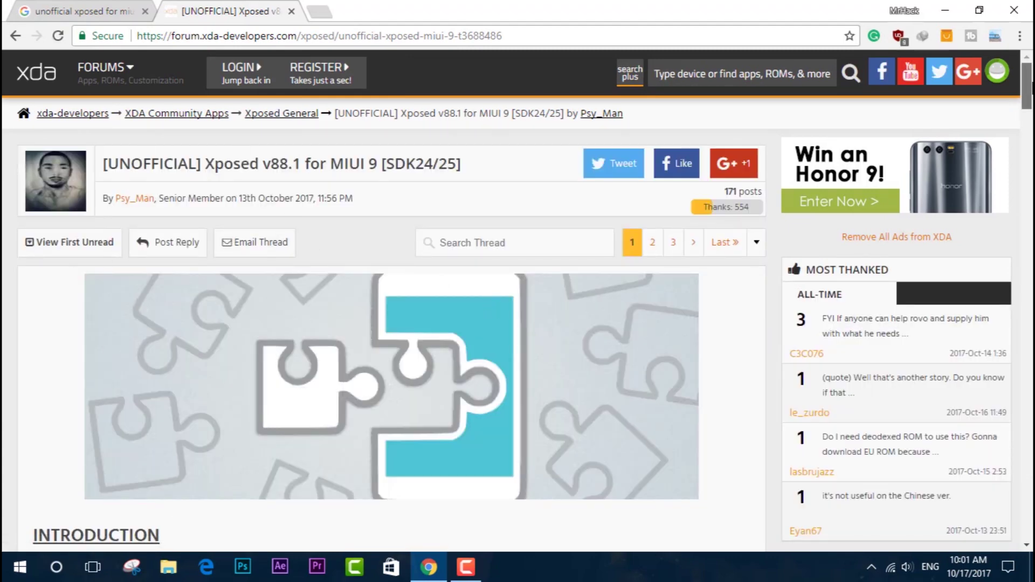
scroll(392, 324, down, 1)
scroll(391, 324, down, 2)
scroll(980, 126, down, 1)
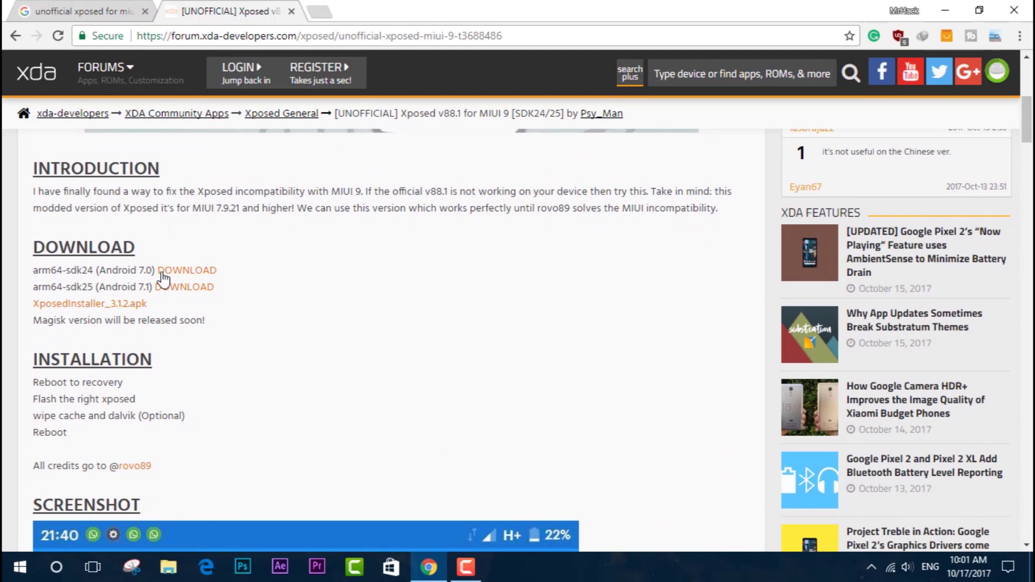
Open the AndroidFileHost download pages and start downloading the Xposed v88.1 sdk24 arm64 zip
ctrl+click(200, 291)
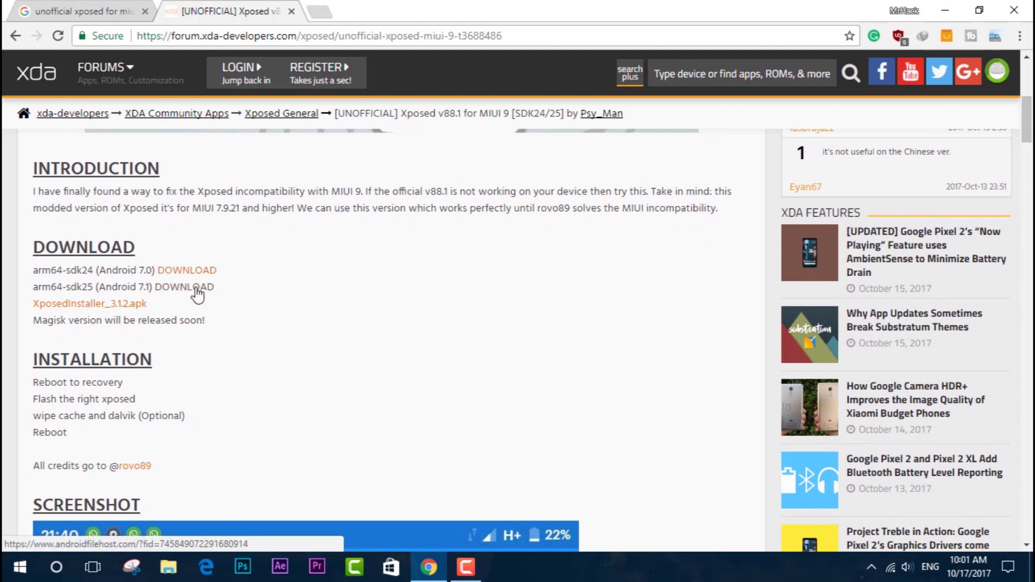
key(ctrl+Tab)
drag(526, 423, 636, 446)
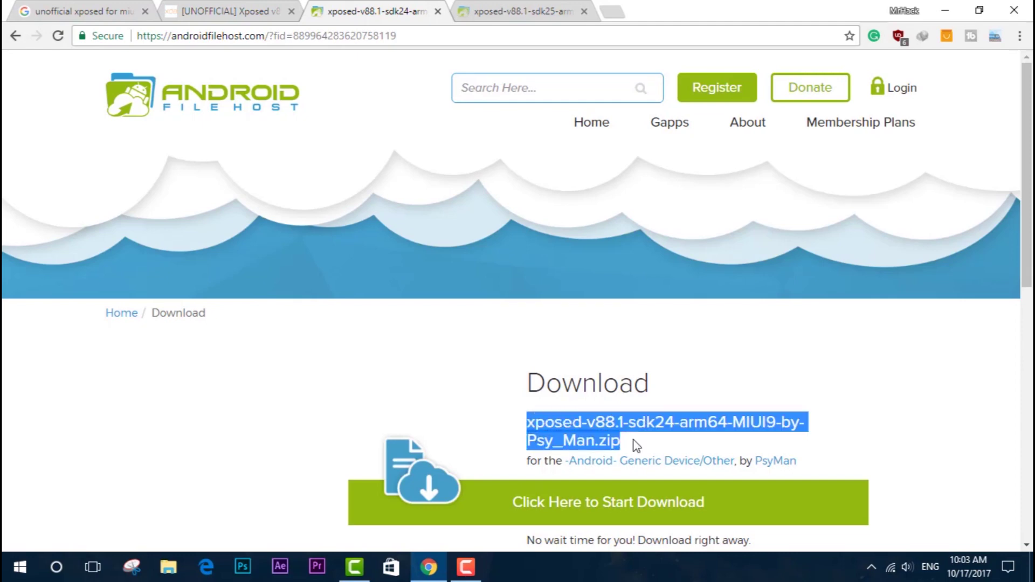
click(548, 369)
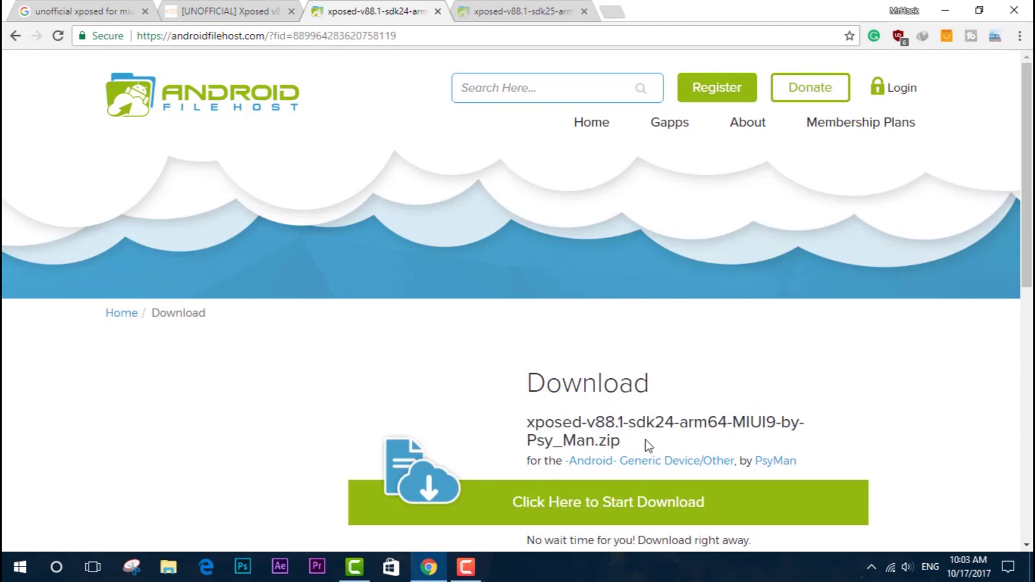
key(ctrl+Tab)
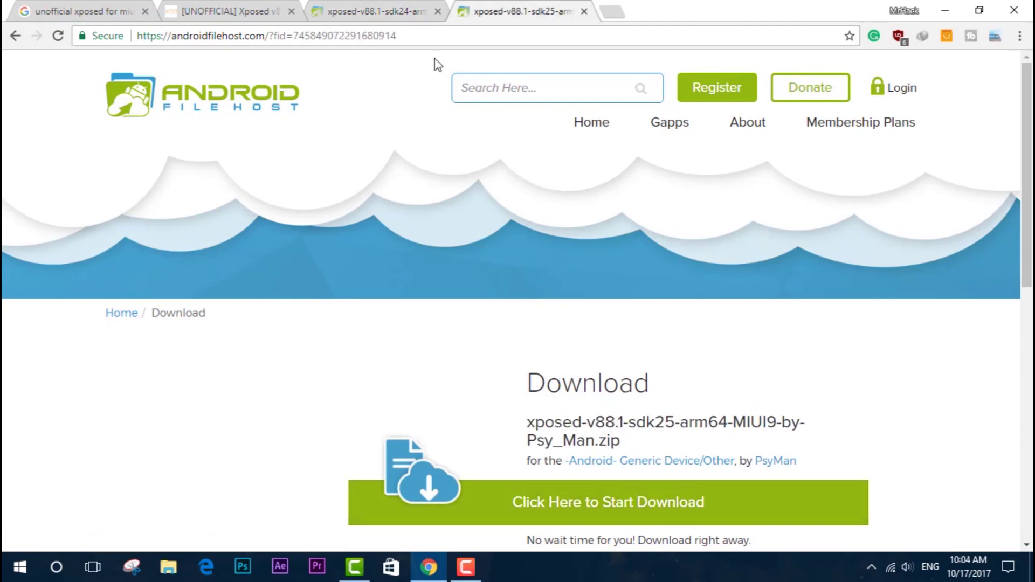
click(400, 7)
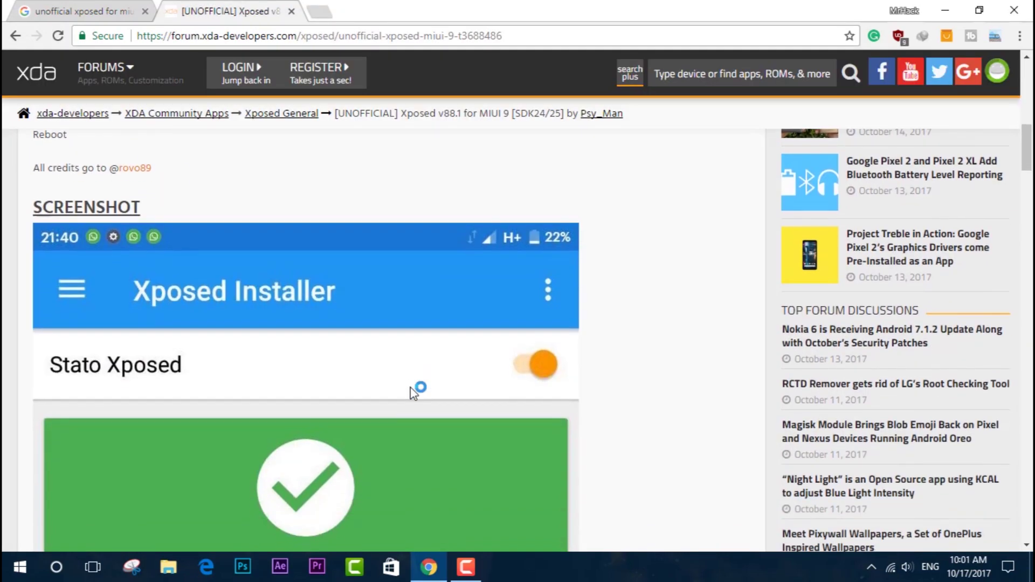
scroll(410, 391, down, 2)
scroll(410, 391, down, 1)
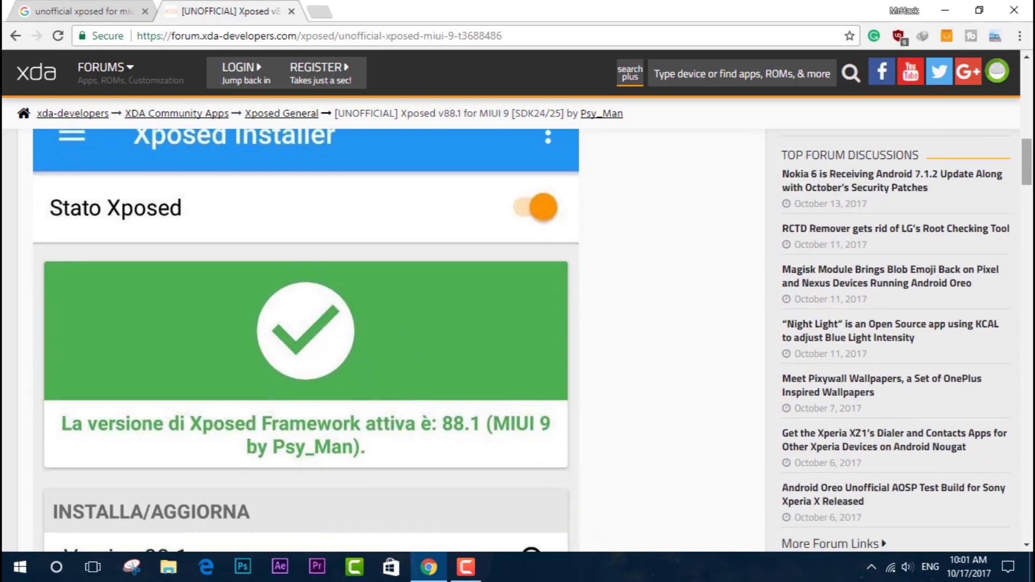
drag(1030, 166, 1022, 240)
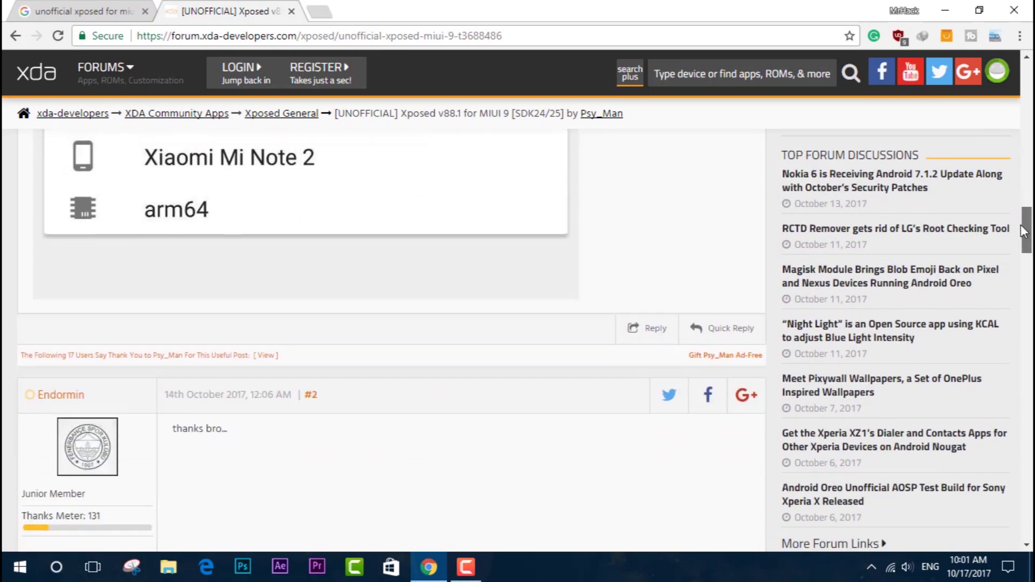